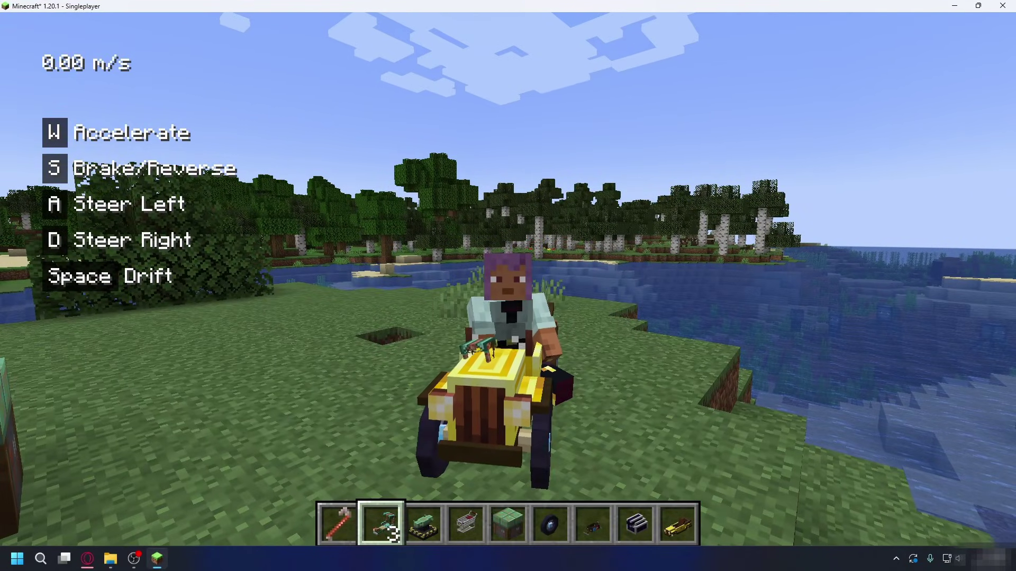
key(w)
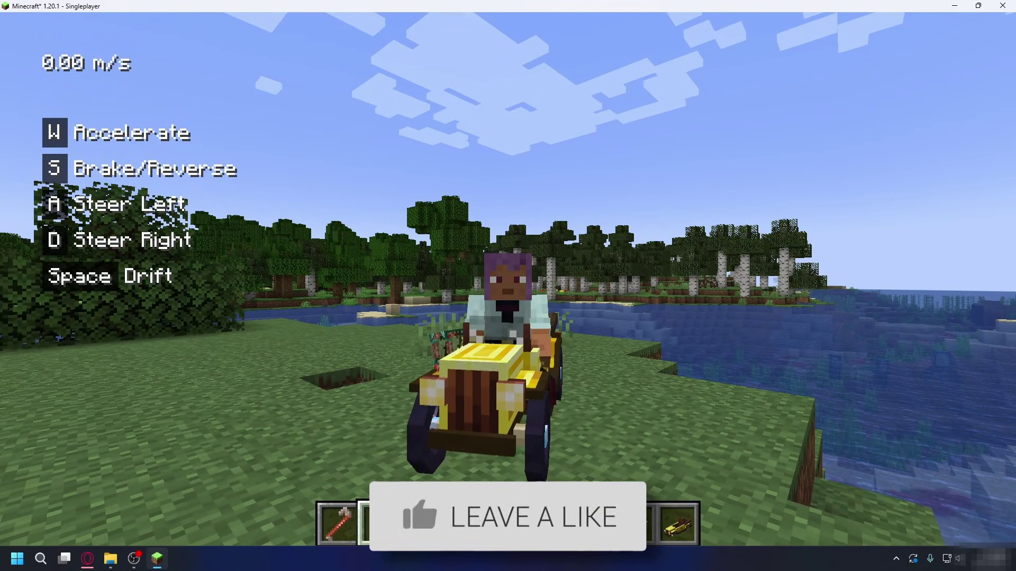
key(w)
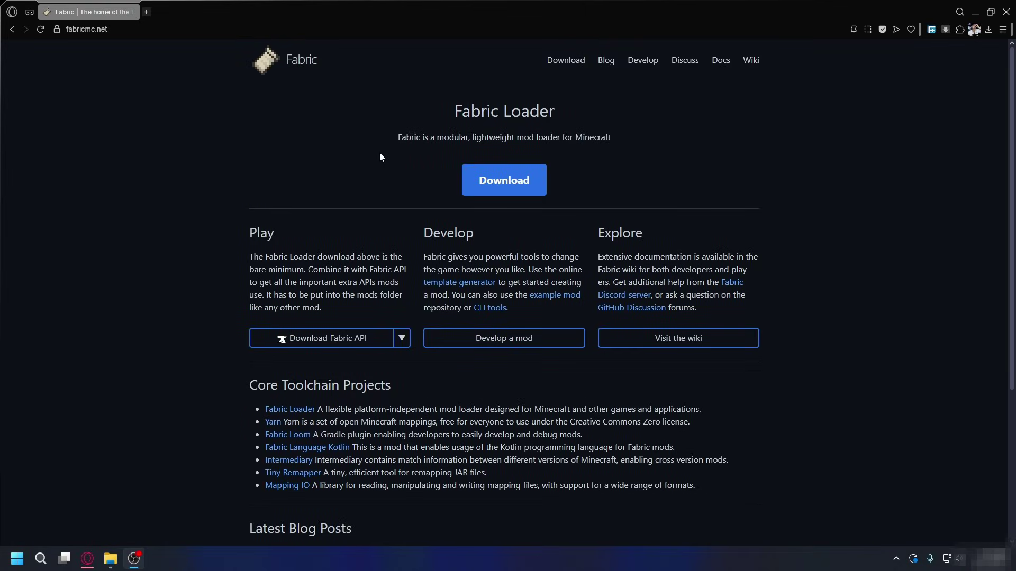
Download the Fabric installer as a universal jar from fabricmc.net and save fabric-installer-1.1.0.jar in Downloads
click(66, 29)
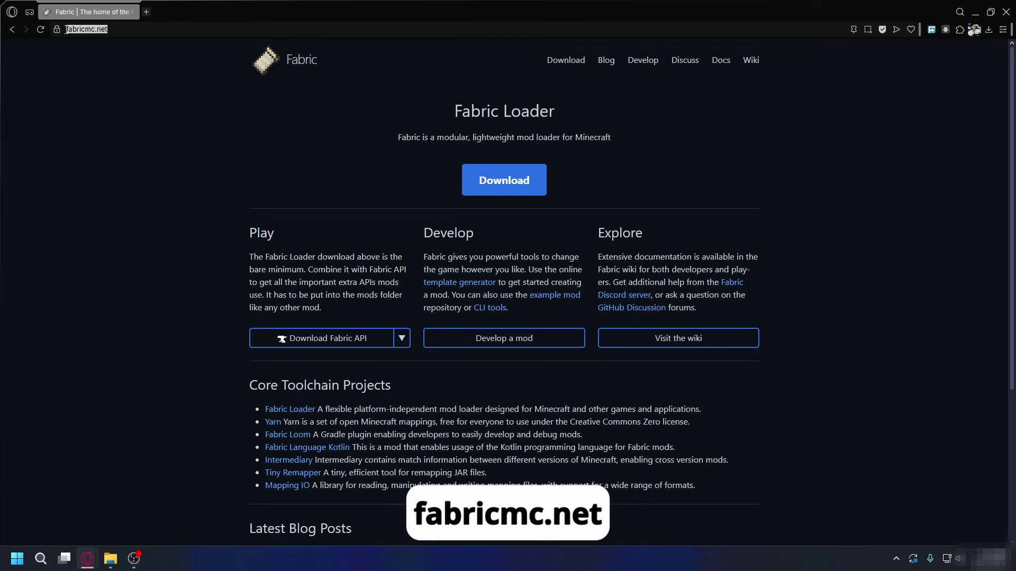
click(497, 187)
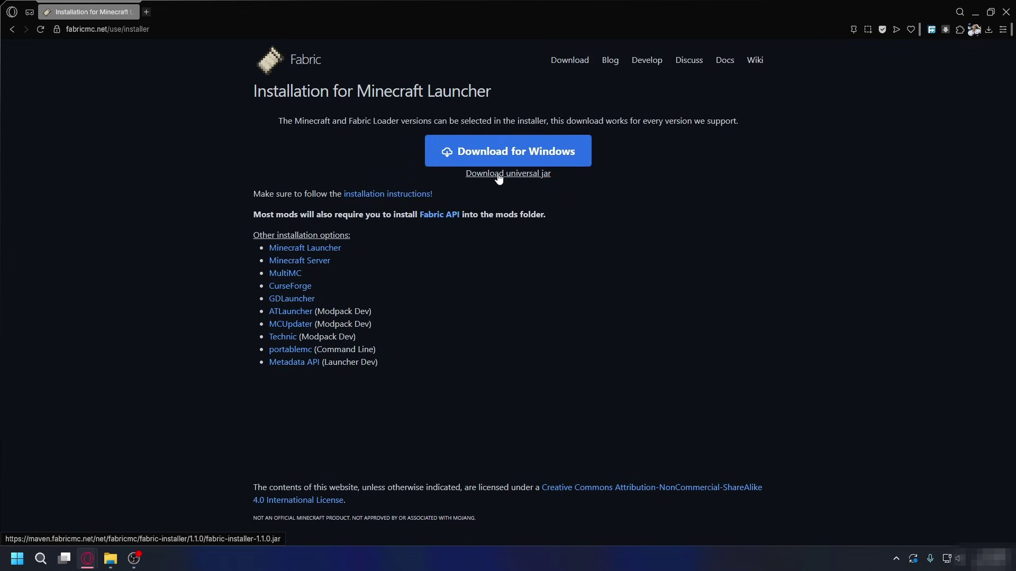
click(498, 176)
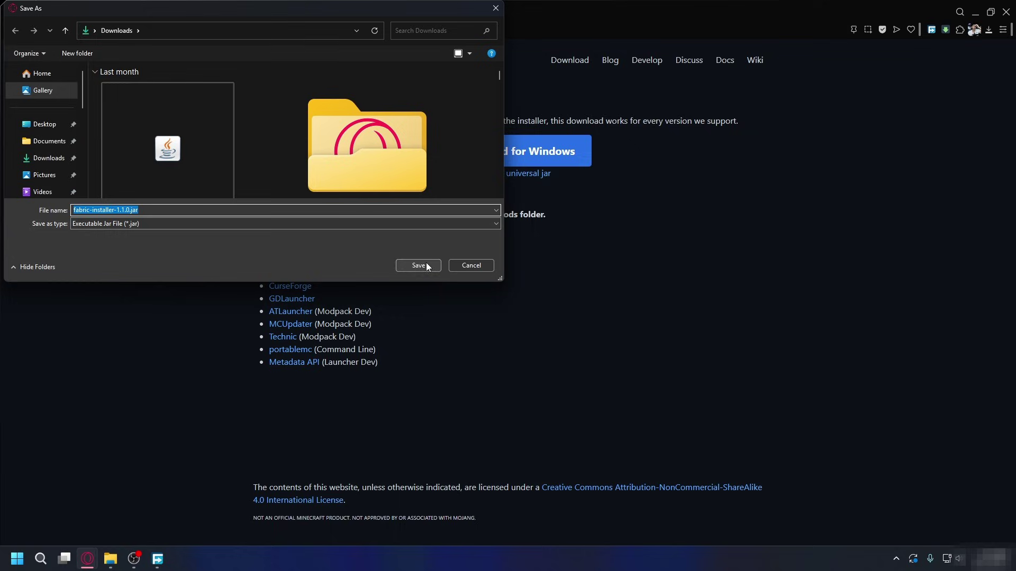
click(421, 265)
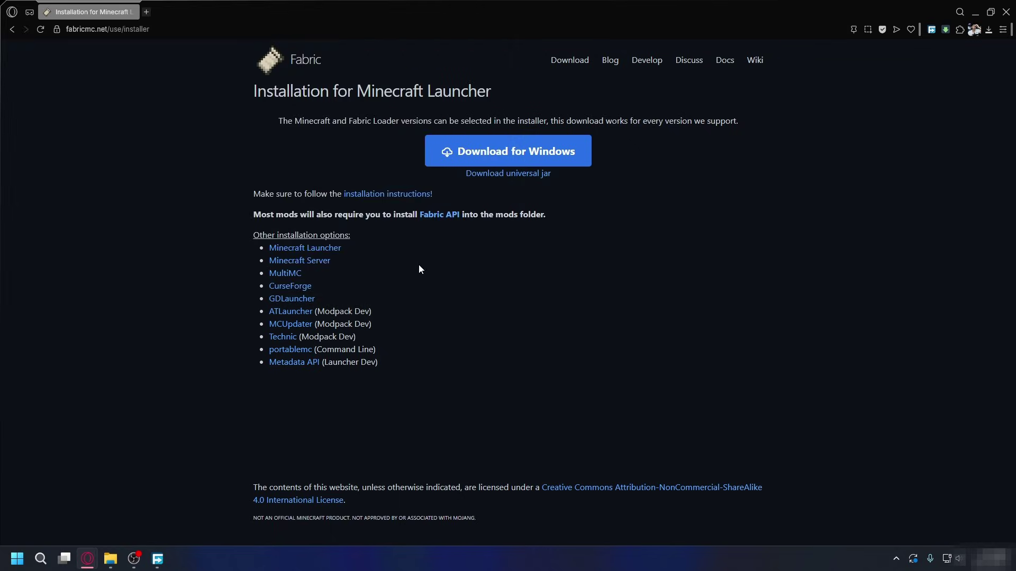
Open fabric-installer-1.1.0.jar from the Downloads folder in File Explorer with Java(TM) Platform SE binary
click(110, 559)
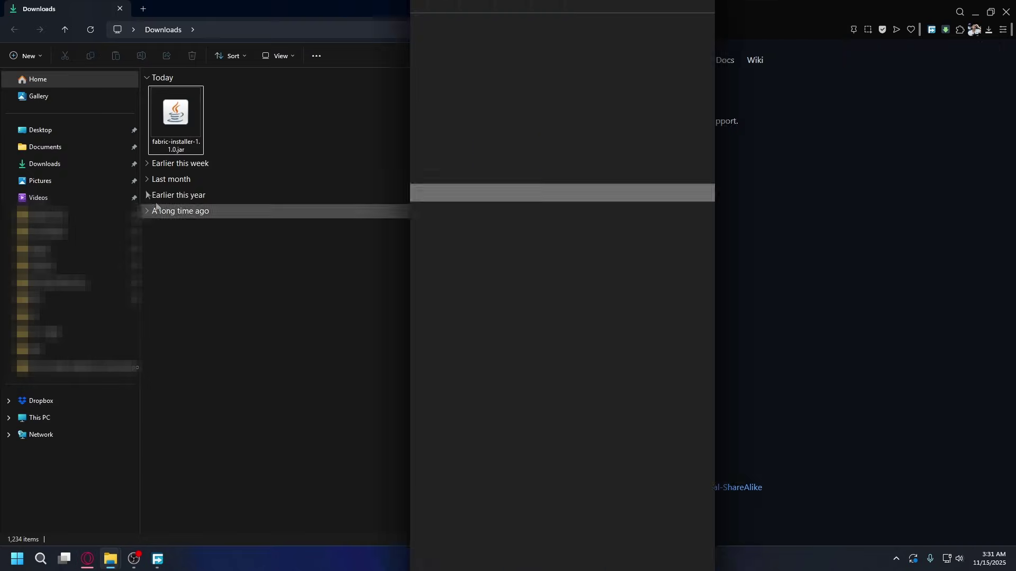
click(171, 122)
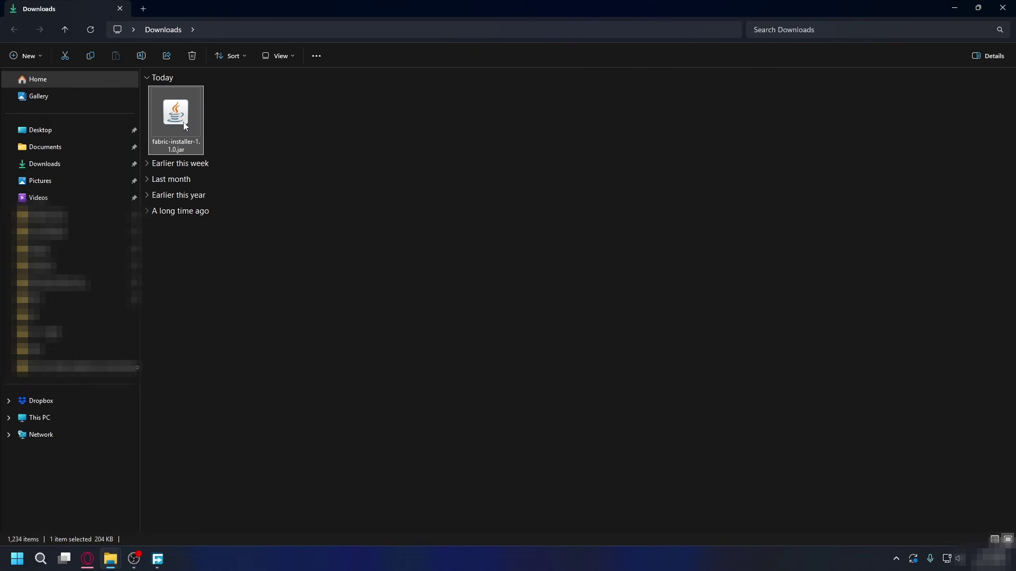
right_click(184, 123)
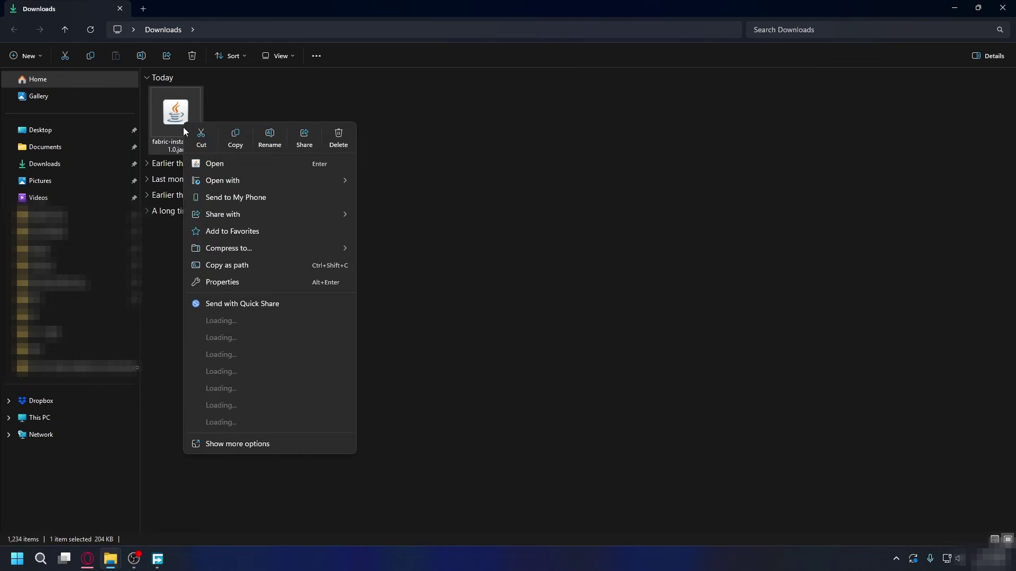
mouse_move(256, 182)
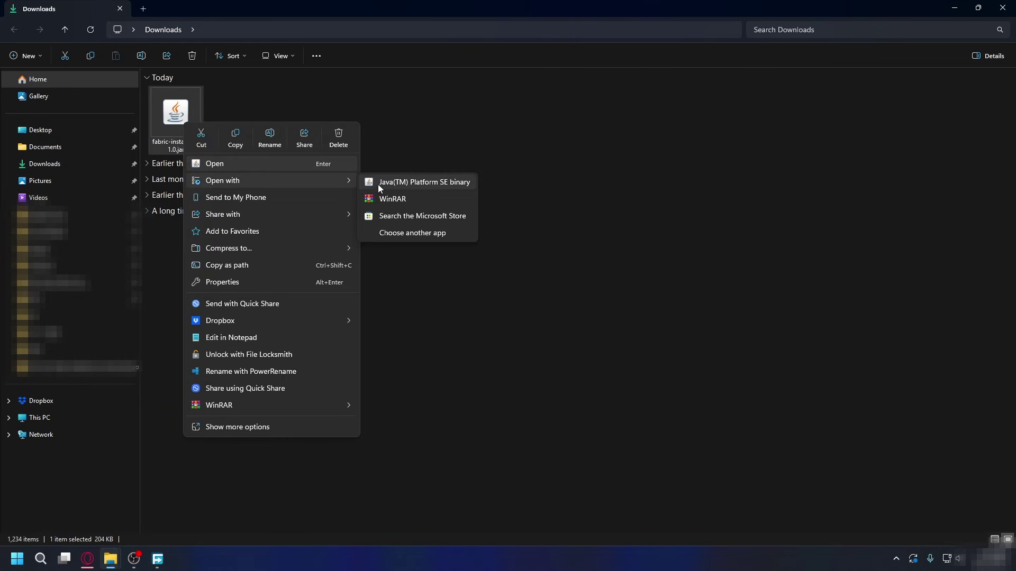
click(434, 185)
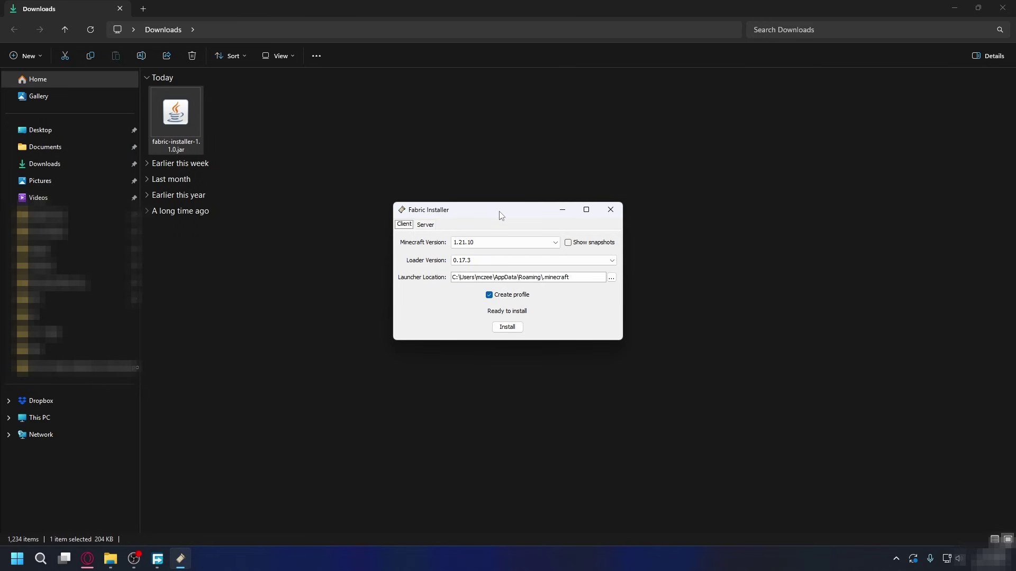
Install the Fabric client for Minecraft version 1.20.1 and dismiss the completion message
click(471, 247)
scroll(472, 304, down, 3)
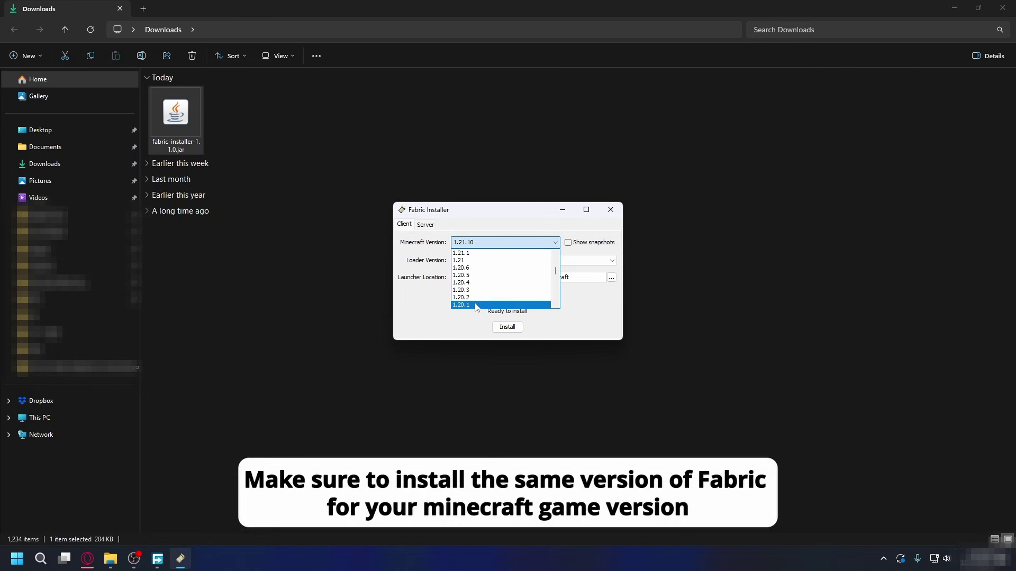
click(473, 306)
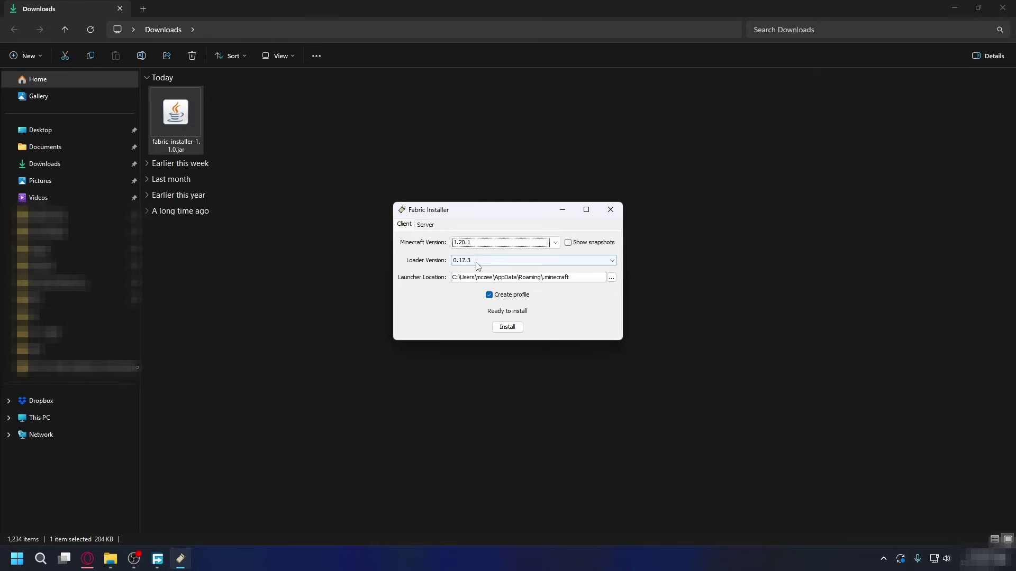
click(507, 328)
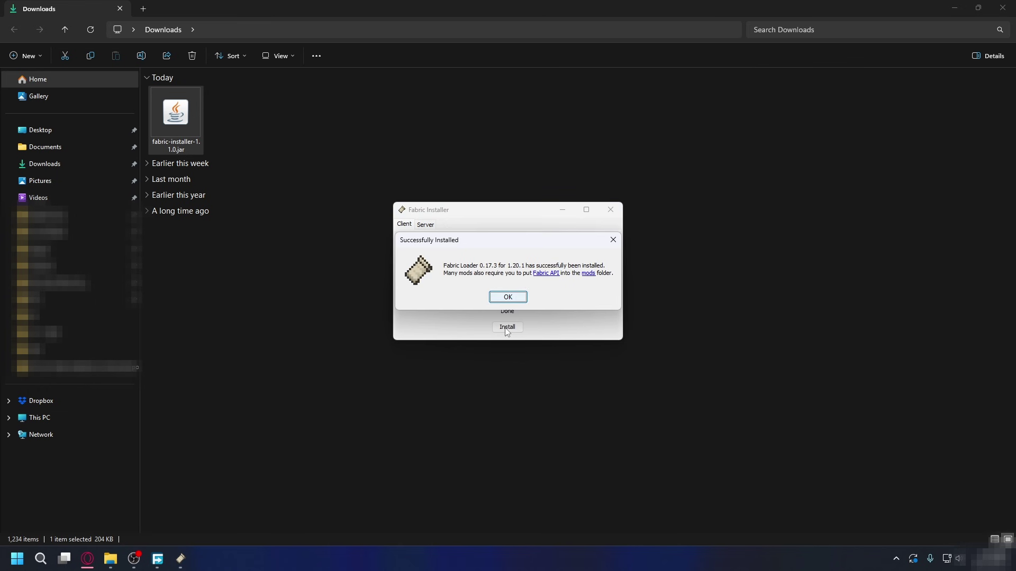
click(510, 295)
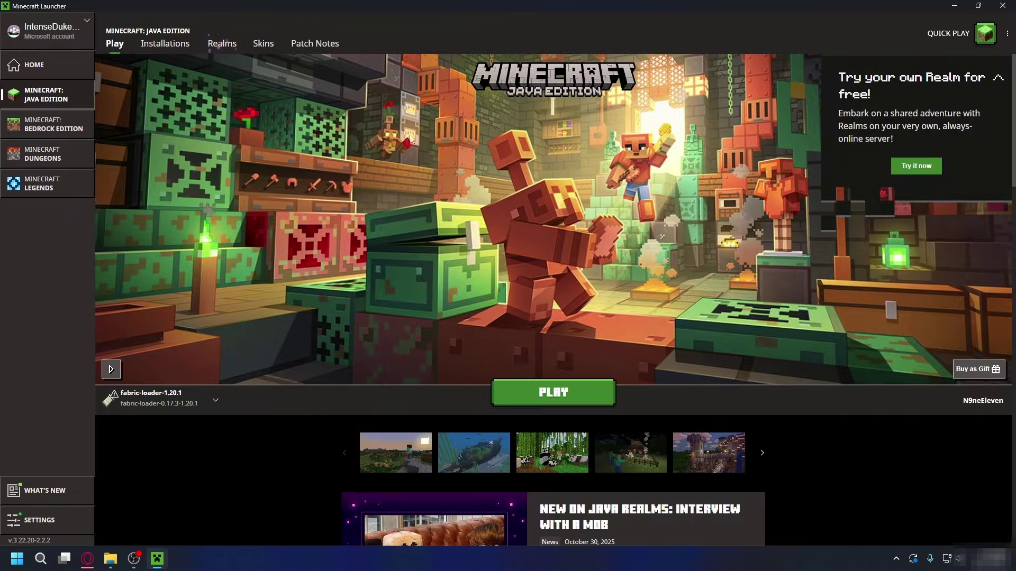
From the Minecraft Launcher, open the game folder of the fabric-loader-1.20.1 installation and go into its mods folder
click(163, 47)
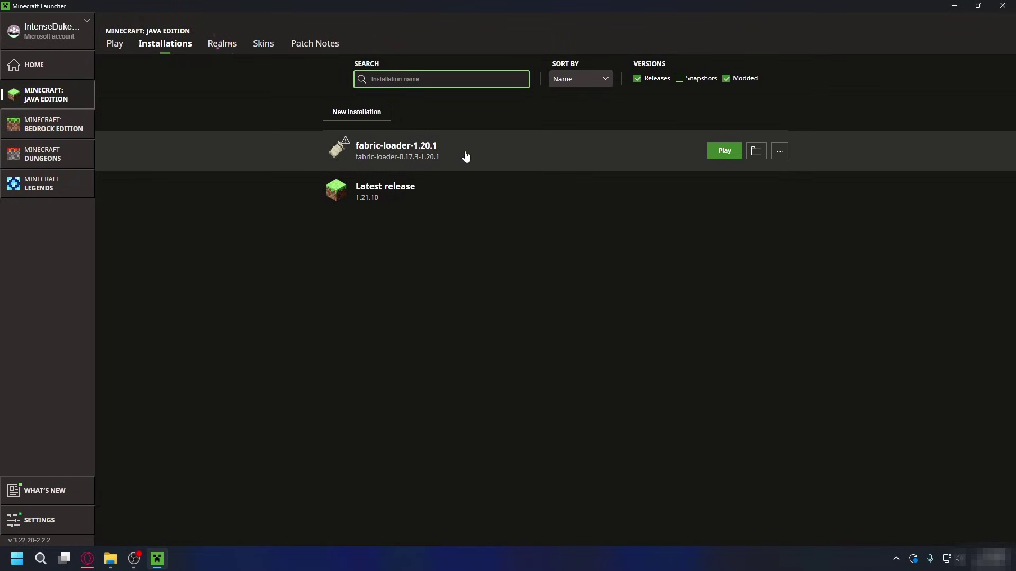
click(756, 152)
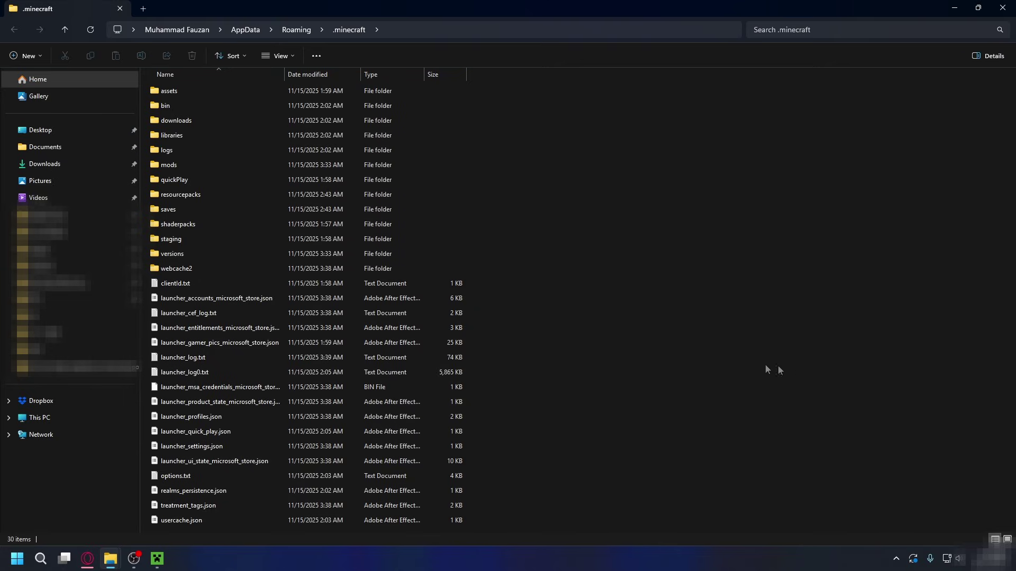
click(177, 165)
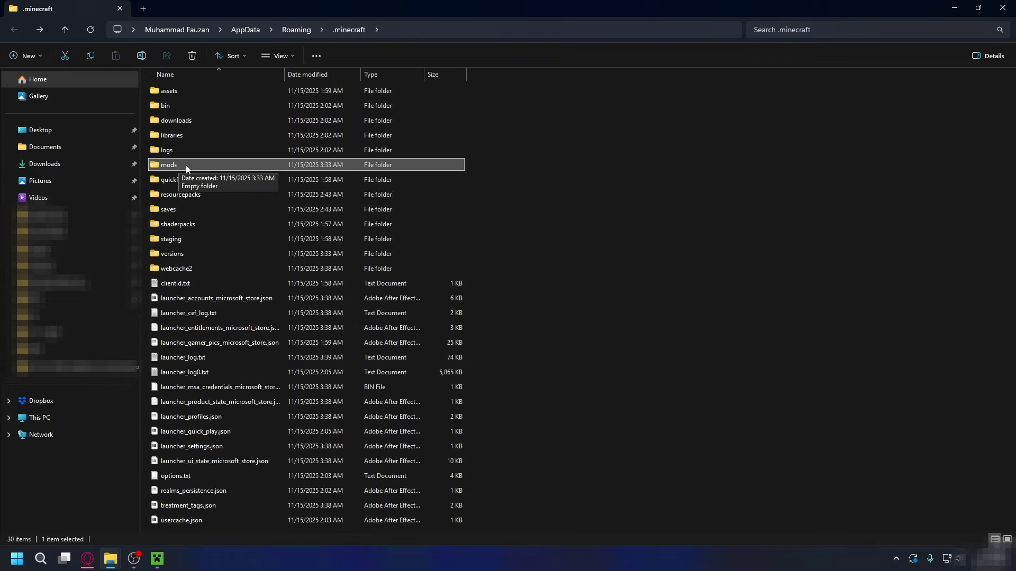
double_click(189, 166)
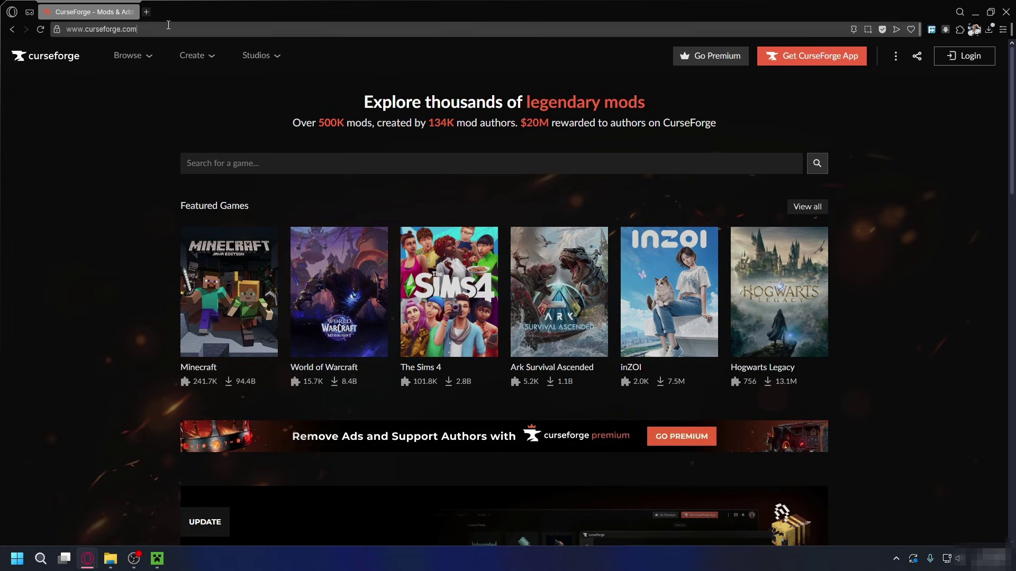
On curseforge.com, browse all Minecraft mods and filter them by the Fabric mod loader
click(95, 30)
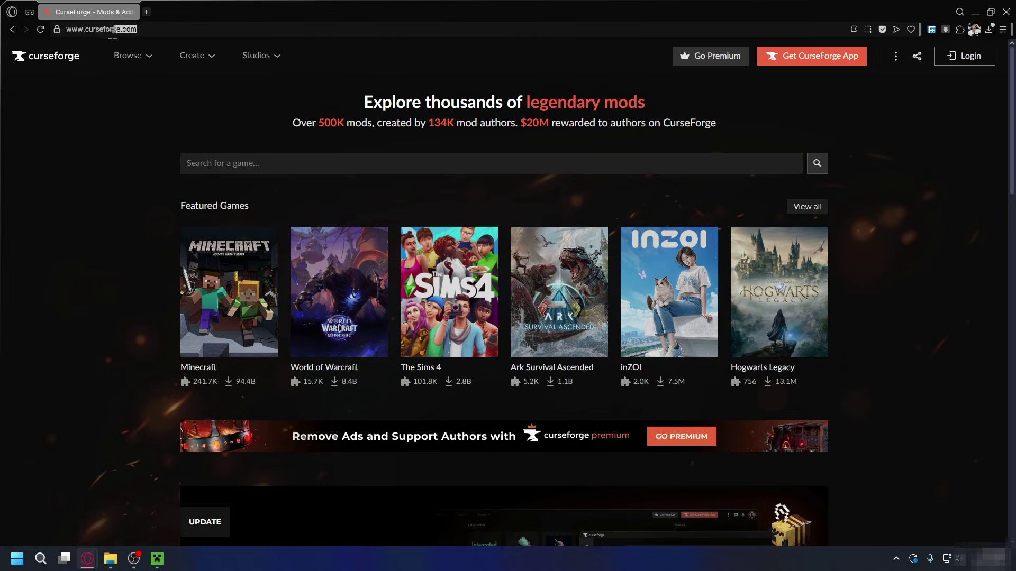
click(86, 161)
click(238, 307)
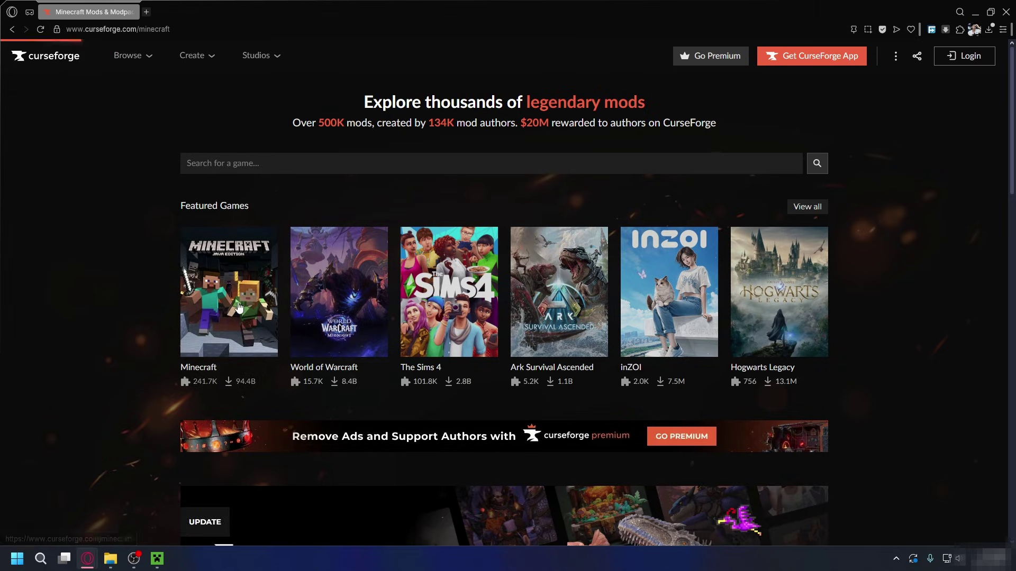
click(256, 185)
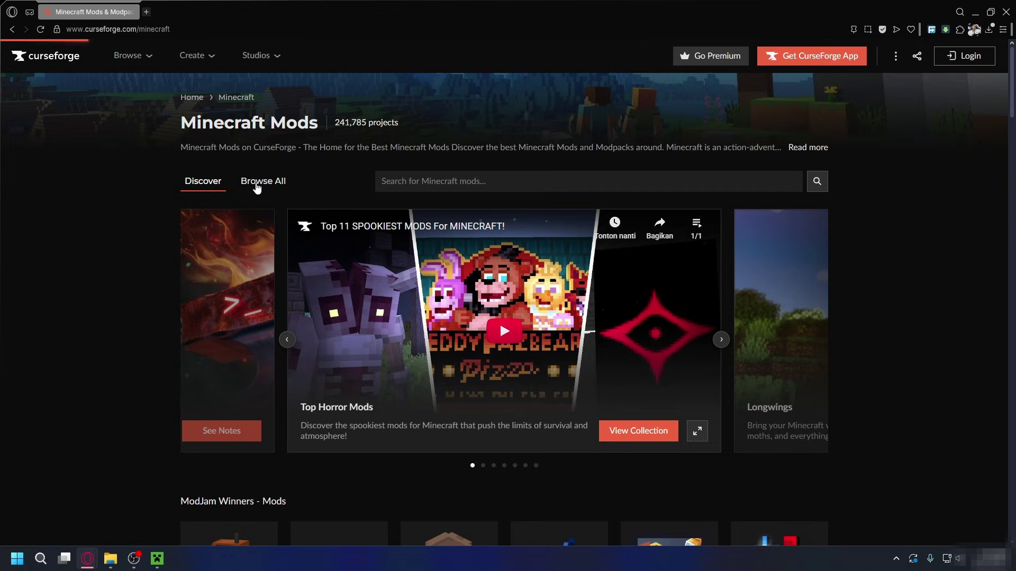
scroll(256, 206, down, 1)
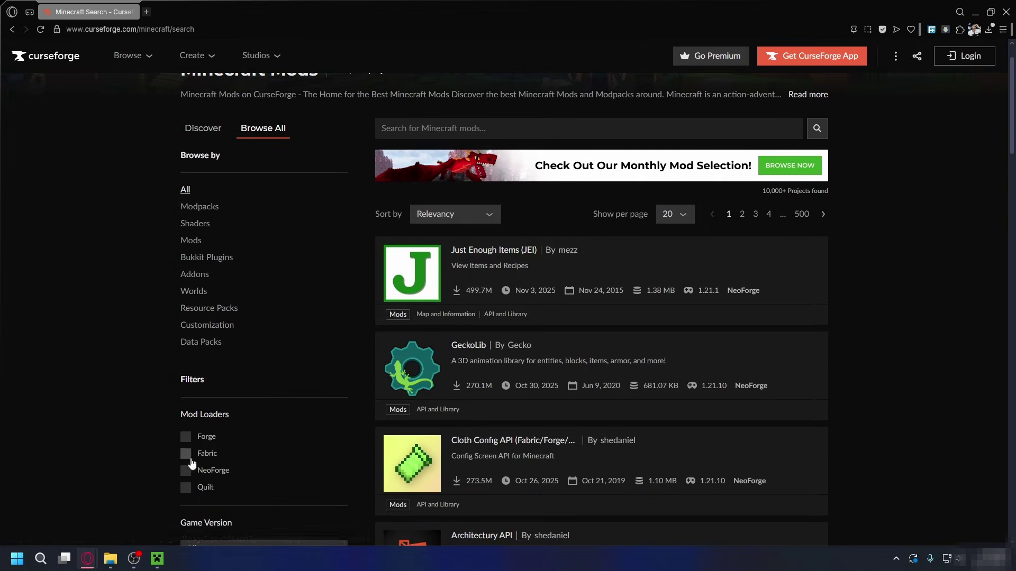
click(187, 455)
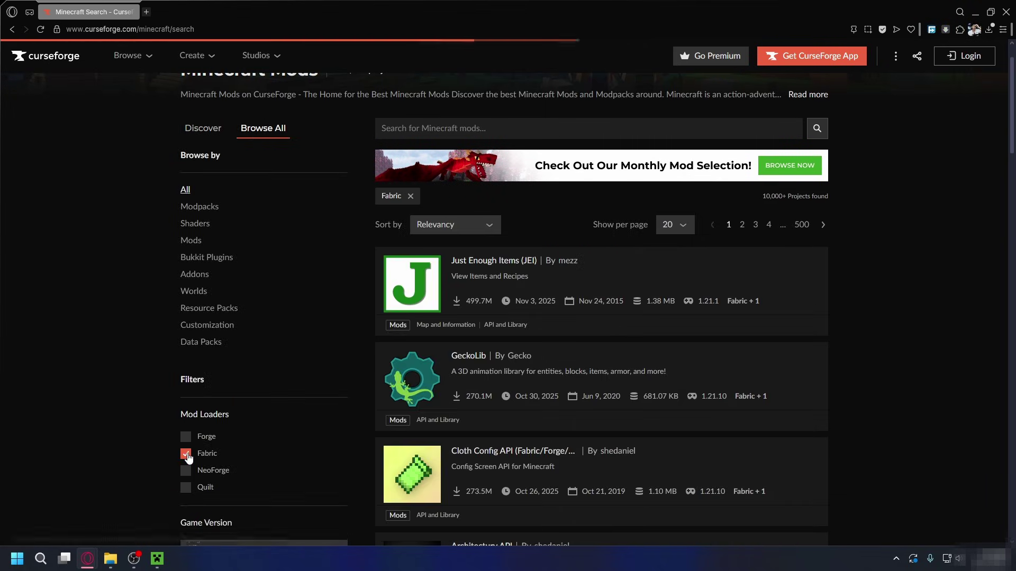
Search the Minecraft mods for "fabric api" and open the Fabric API project page
click(449, 129)
text(fabric api)
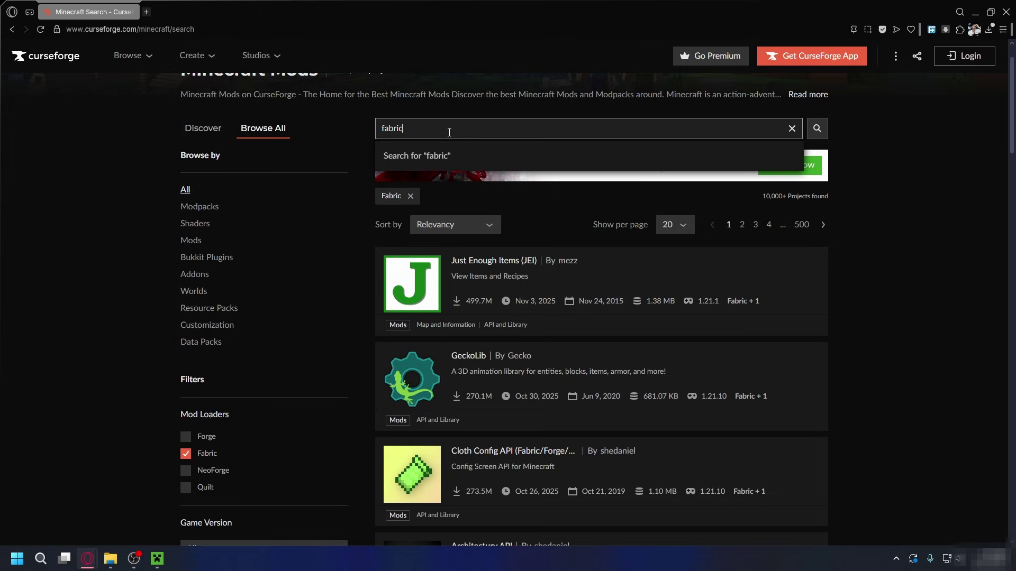
key(Return)
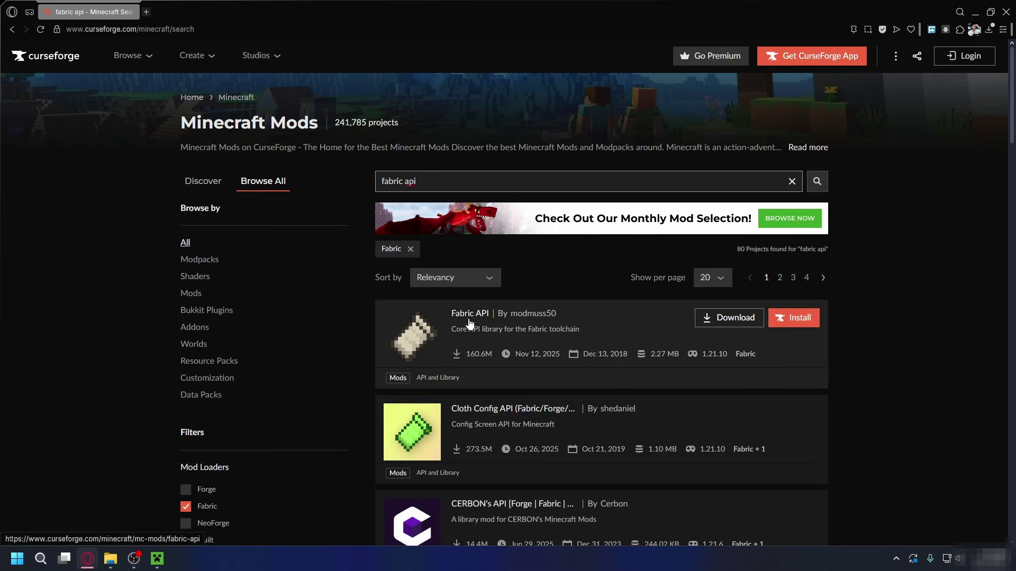
click(469, 317)
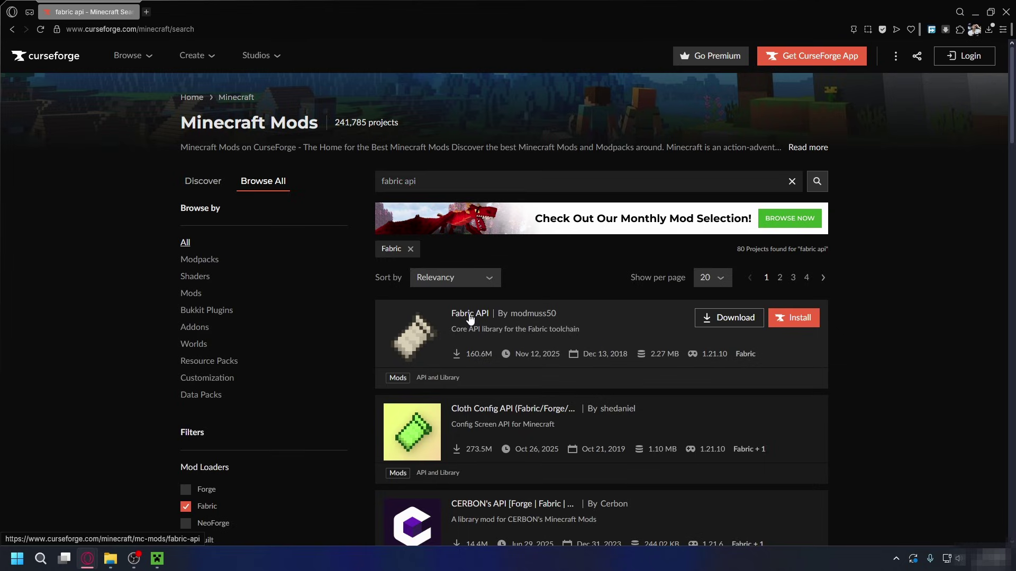
Show the Fabric API files and filter them by game version 1.20.1
click(280, 251)
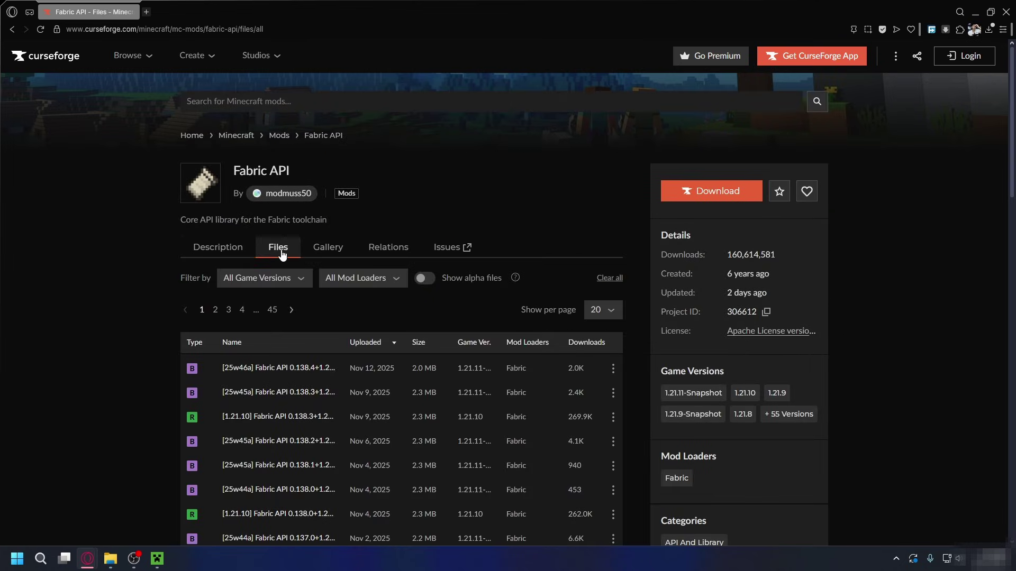
click(266, 279)
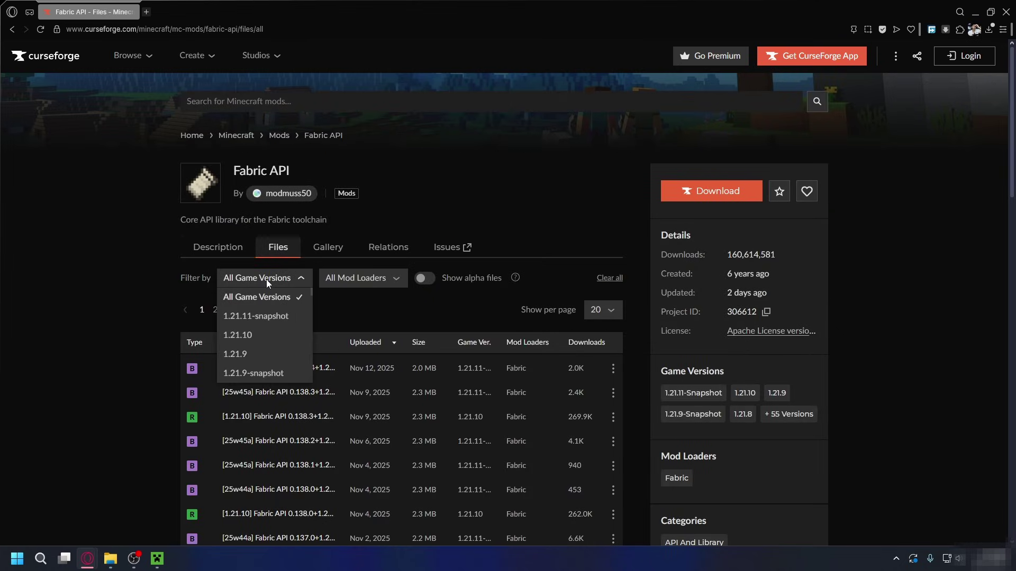
scroll(243, 339, down, 5)
click(239, 352)
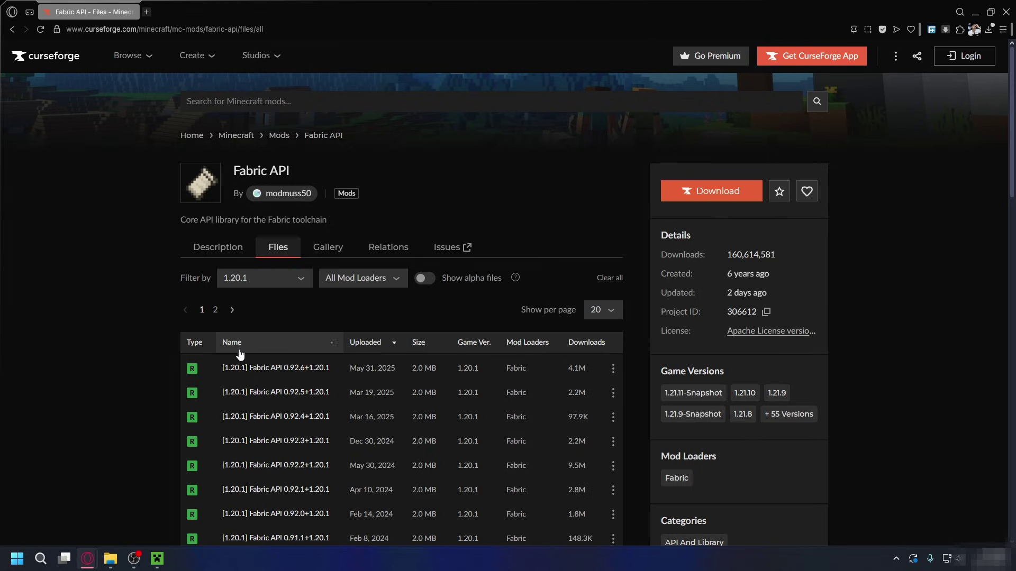
Download the [1.20.1] Fabric API 0.92.6+1.20.1 file and save it as fabric-api-0.92.6+1.20.1.jar in Downloads
click(613, 369)
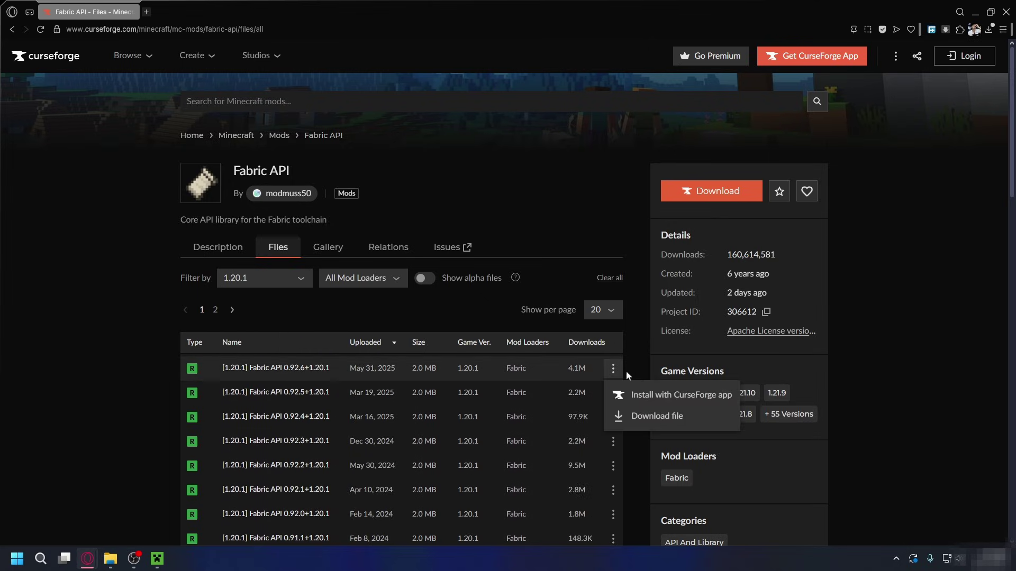
click(656, 418)
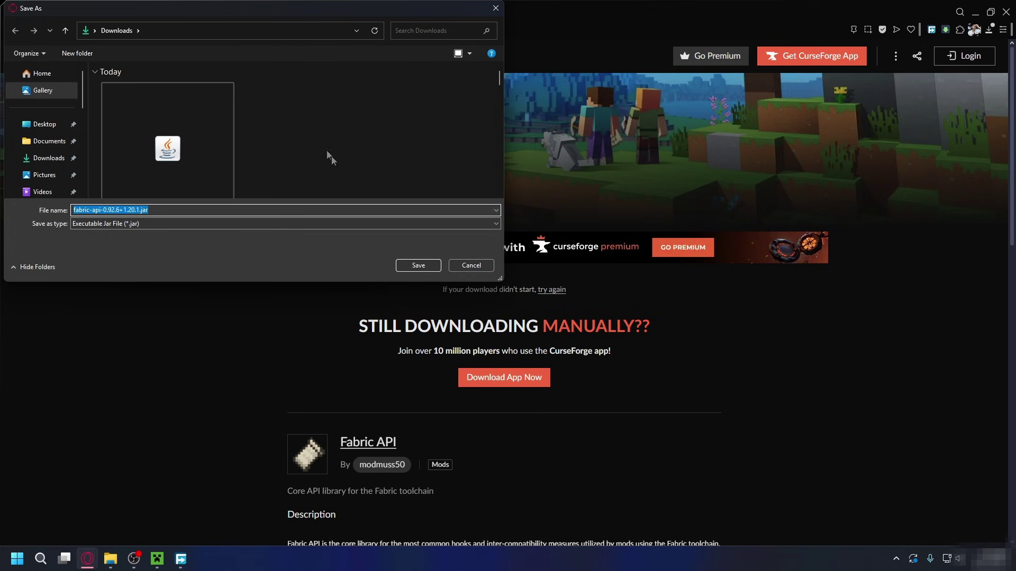
click(417, 266)
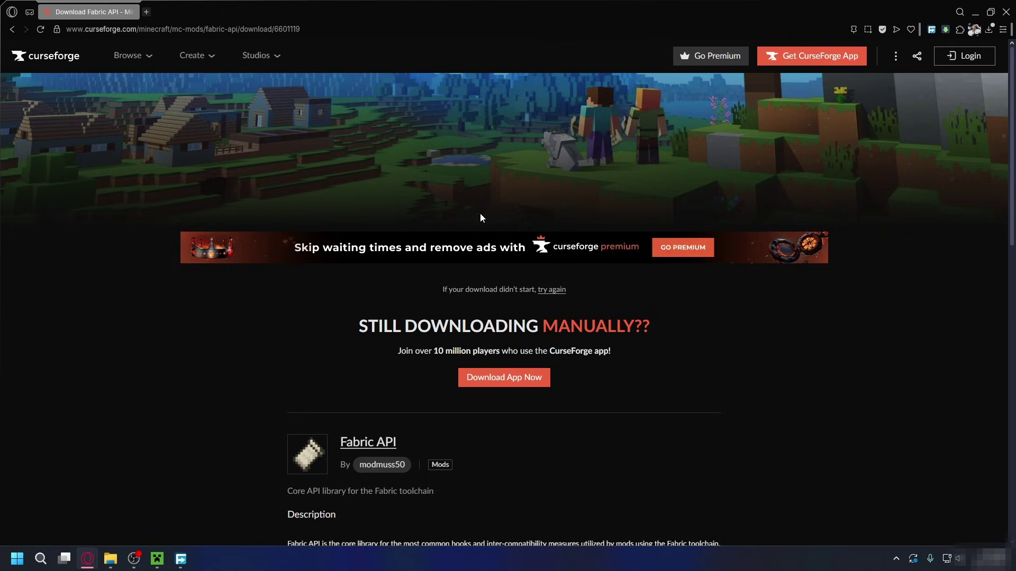
Return to the Fabric-filtered Minecraft mods on CurseForge, search for "automobility" and open the Automobility project page
key(alt+Left)
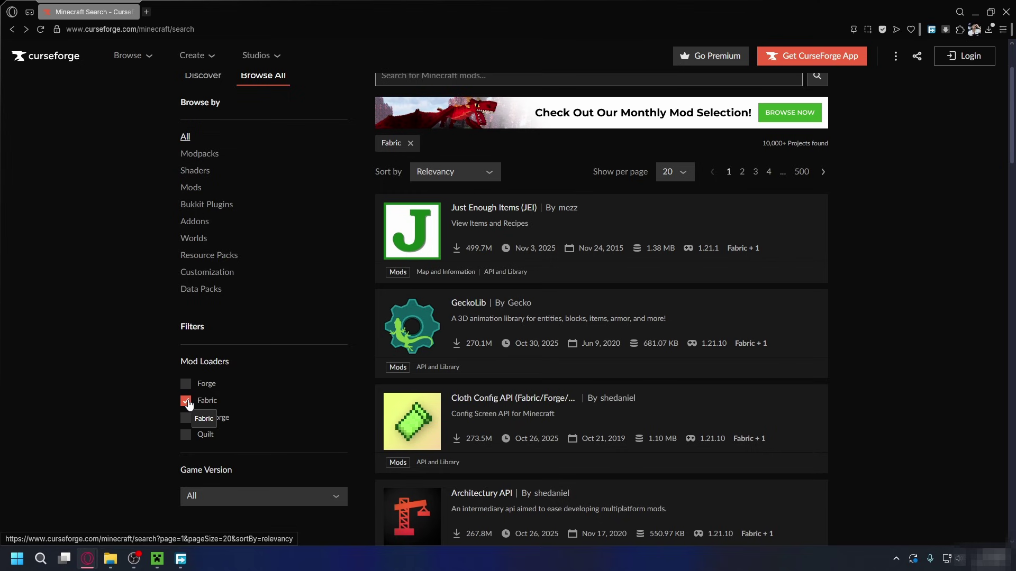
scroll(285, 356, up, 2)
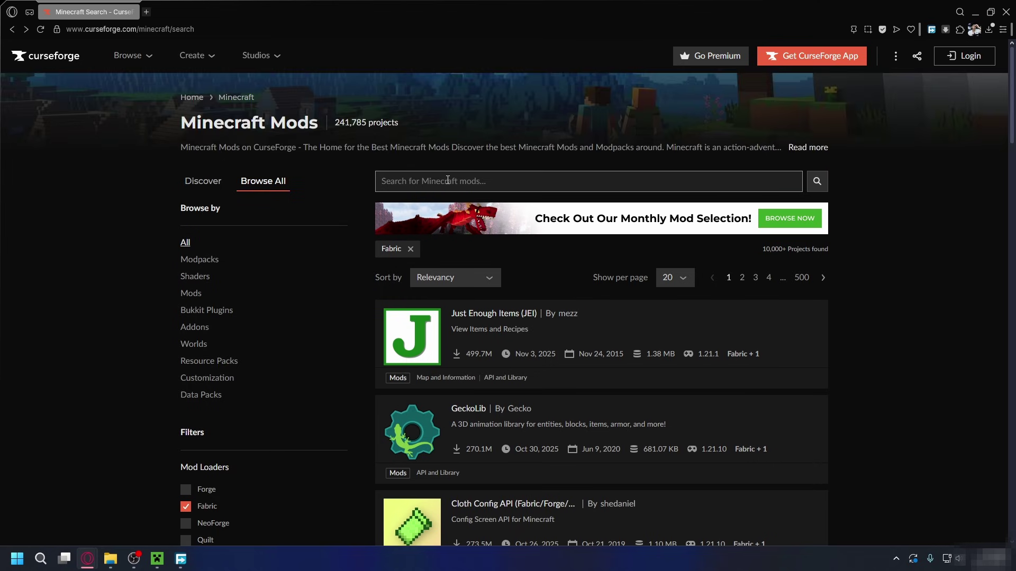
click(447, 181)
text(automobility)
key(Return)
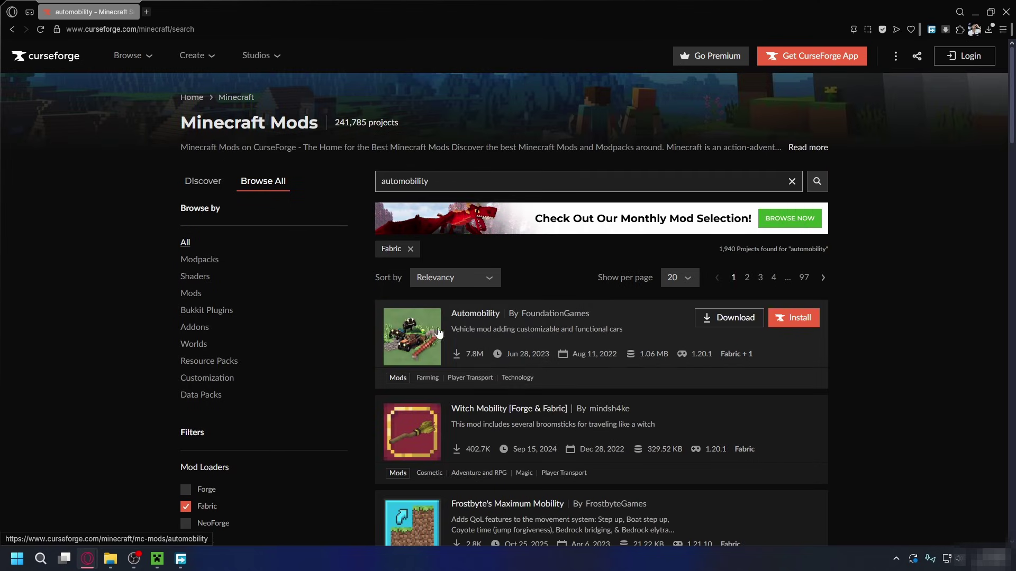
click(470, 322)
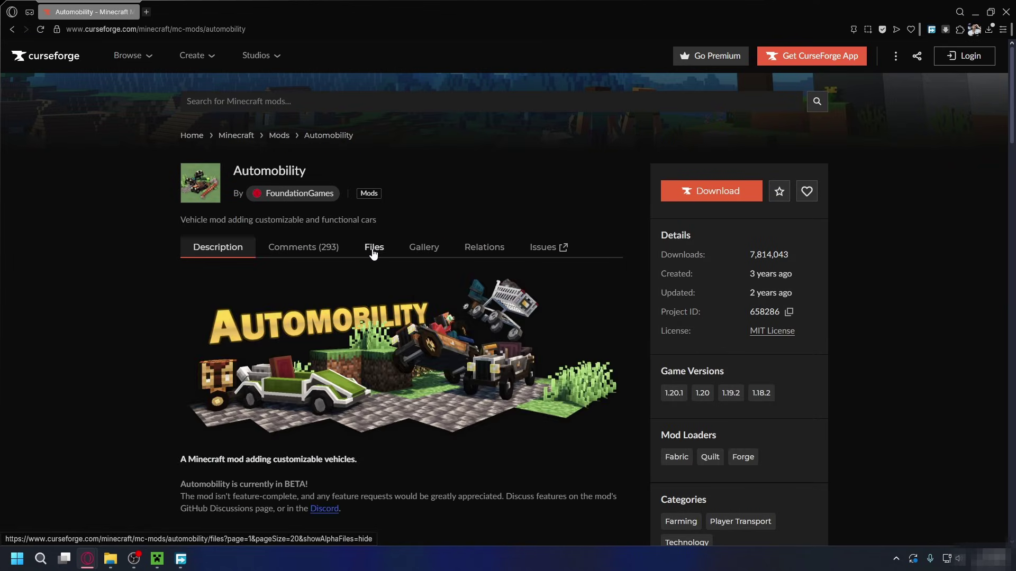
Filter the Automobility files by game version 1.20.1 and the Fabric mod loader, and download the [Fabric] Automobility Beta 0.4.2 file
click(373, 253)
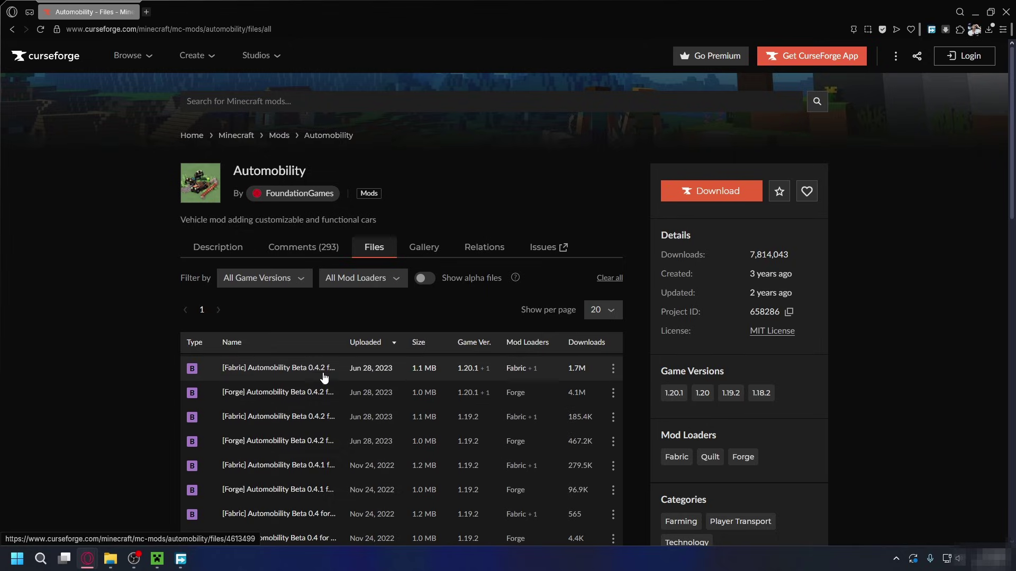
click(277, 281)
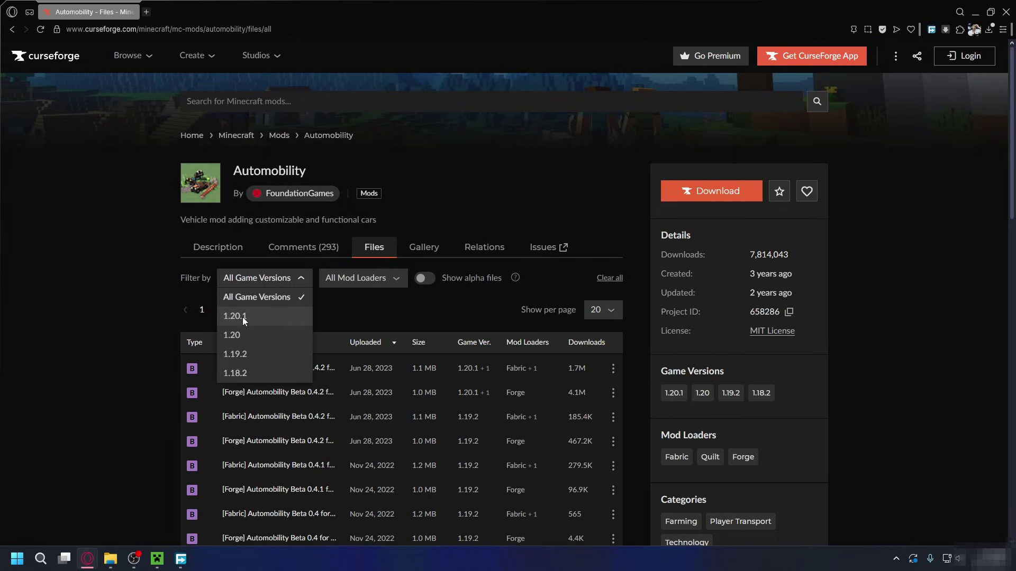
click(242, 316)
click(347, 281)
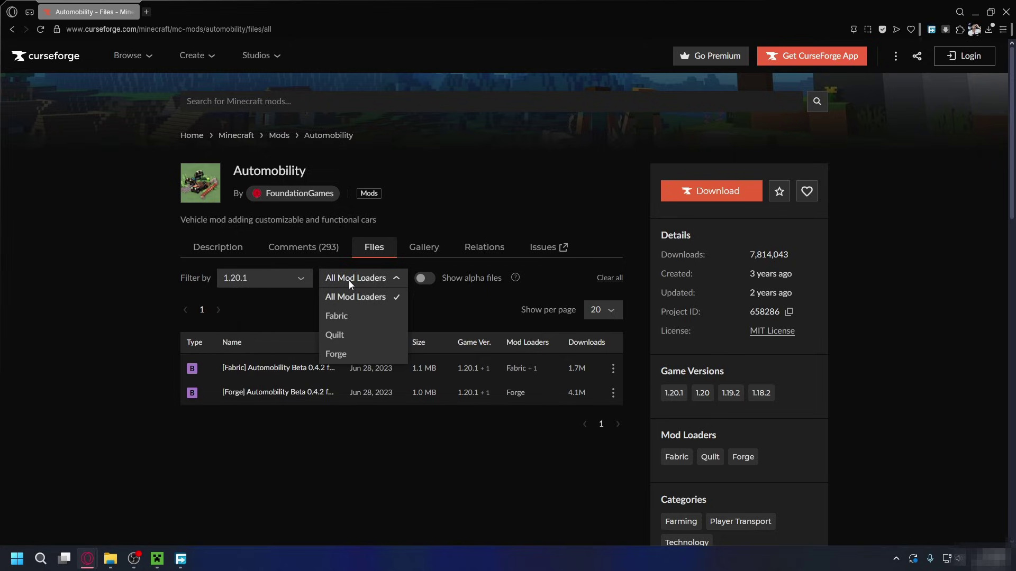
click(362, 320)
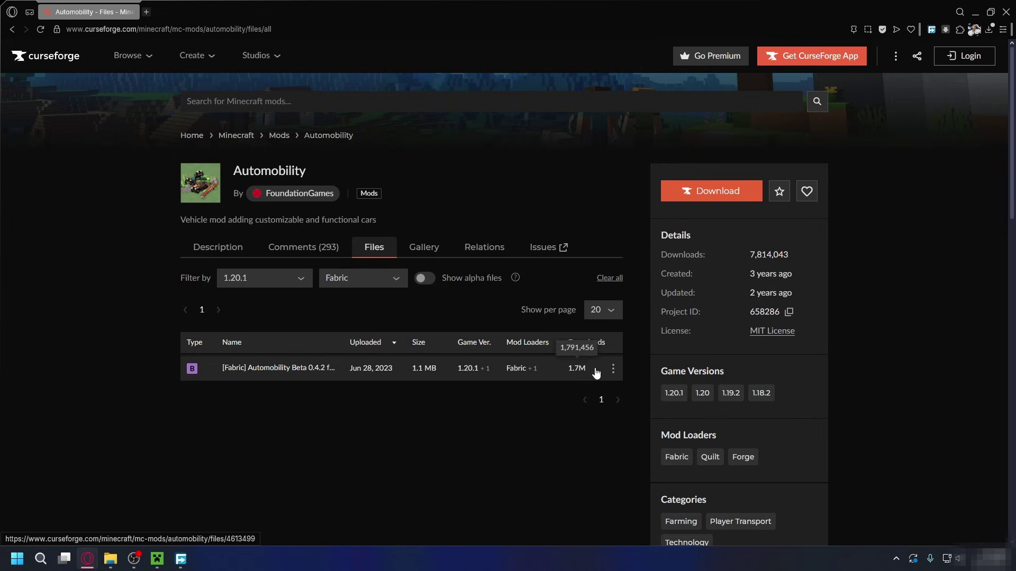
click(613, 369)
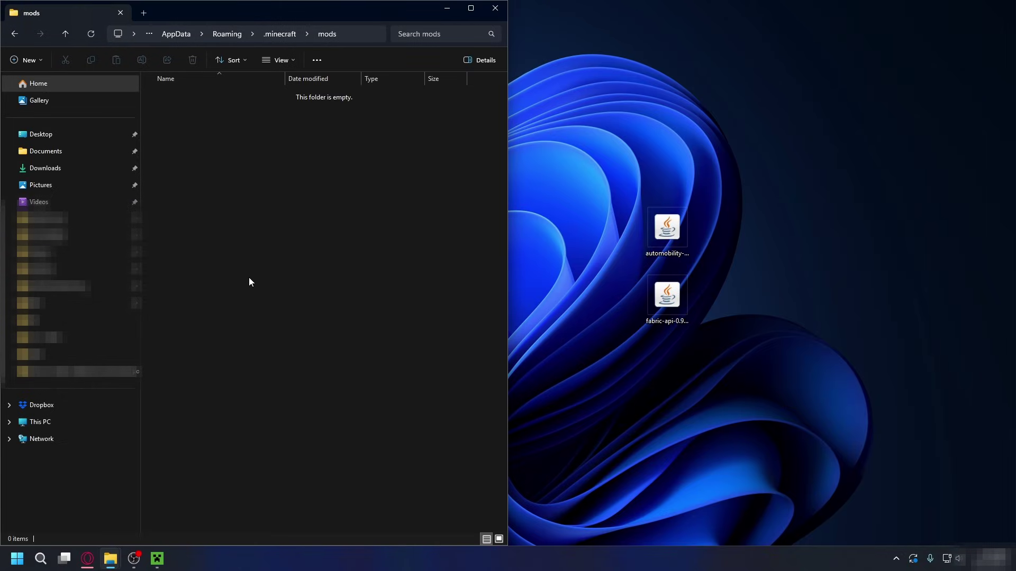
Move the automobility-0.4.2+1.20.1-fabric.jar and Fabric API jar files together from the desktop into the .minecraft mods folder
drag(735, 394, 647, 207)
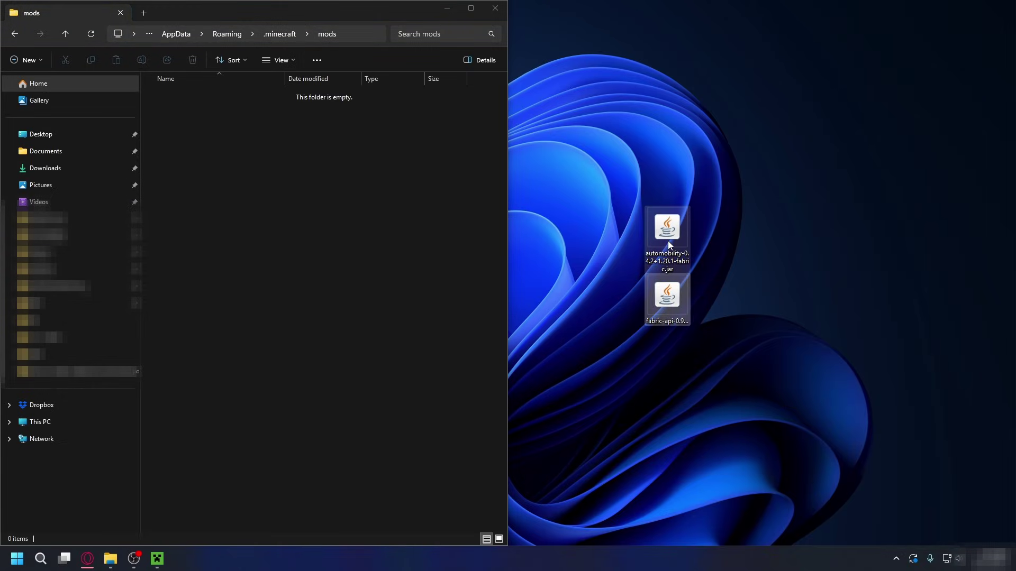
drag(667, 240, 172, 123)
click(262, 201)
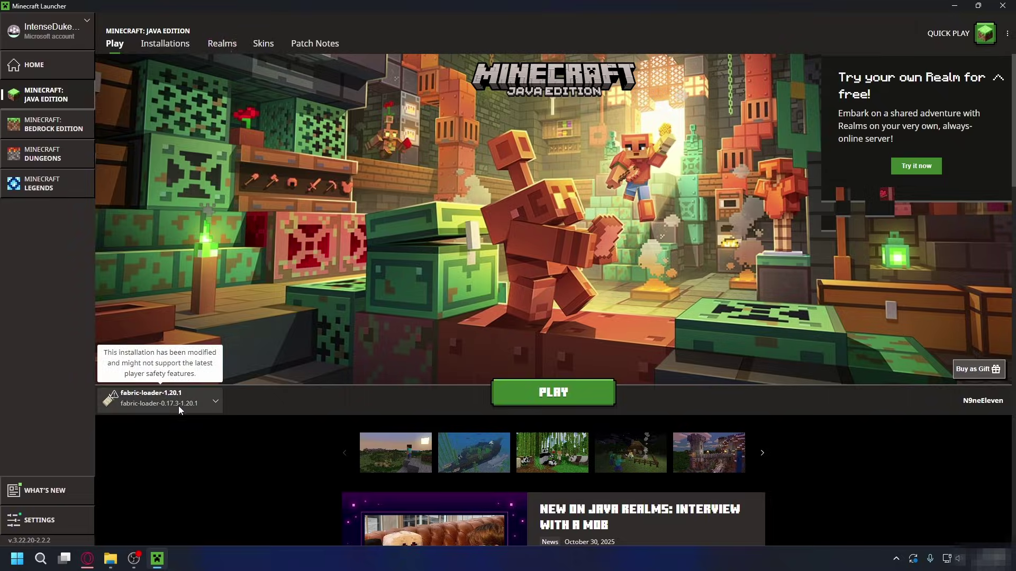
In the Minecraft Launcher, select the fabric-loader-1.20.1 installation for Java Edition and start the game
click(179, 407)
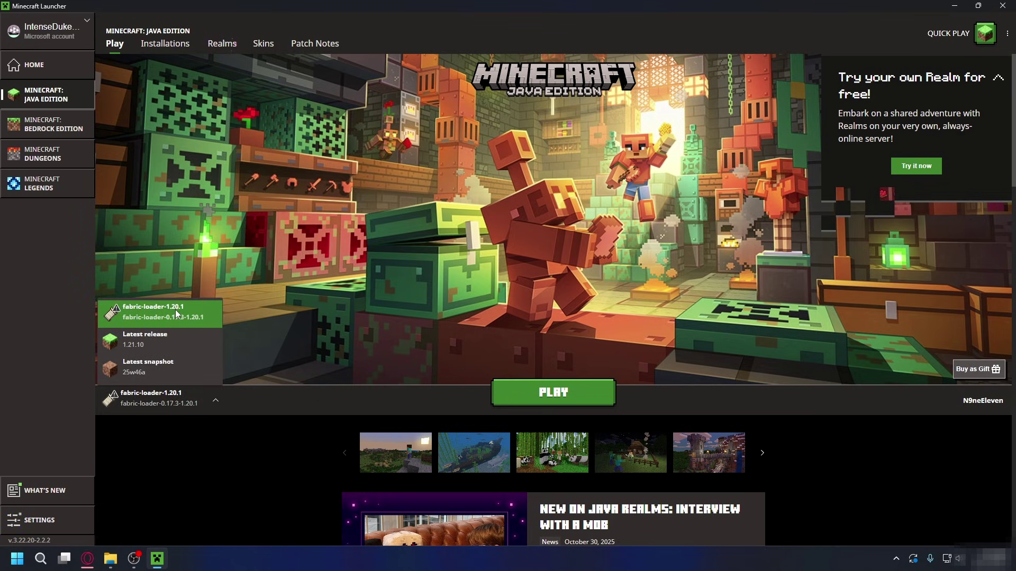
click(177, 312)
click(529, 392)
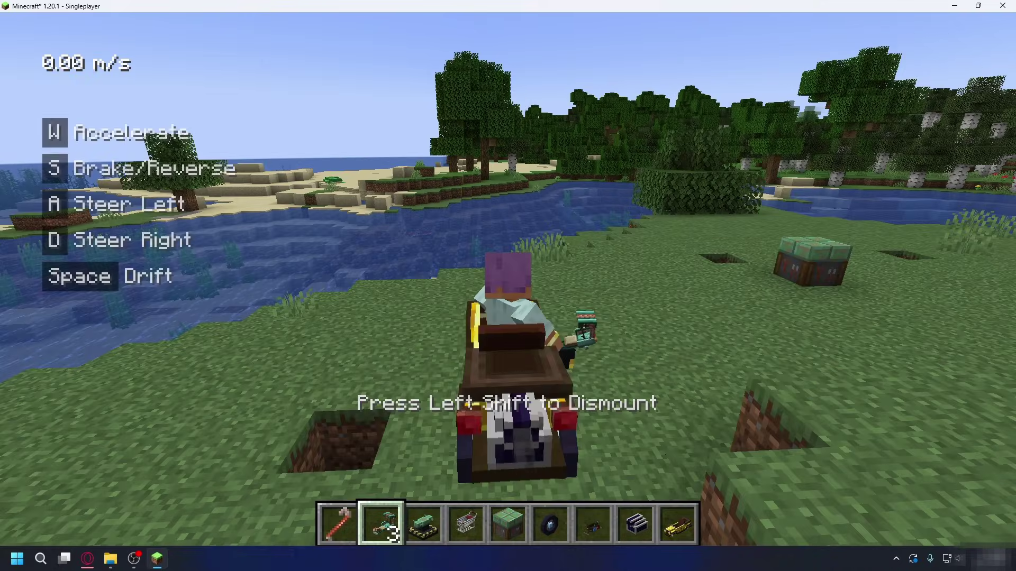
Test the Automobility mod in the singleplayer world by driving and steering the yellow car around the grass
key(w)
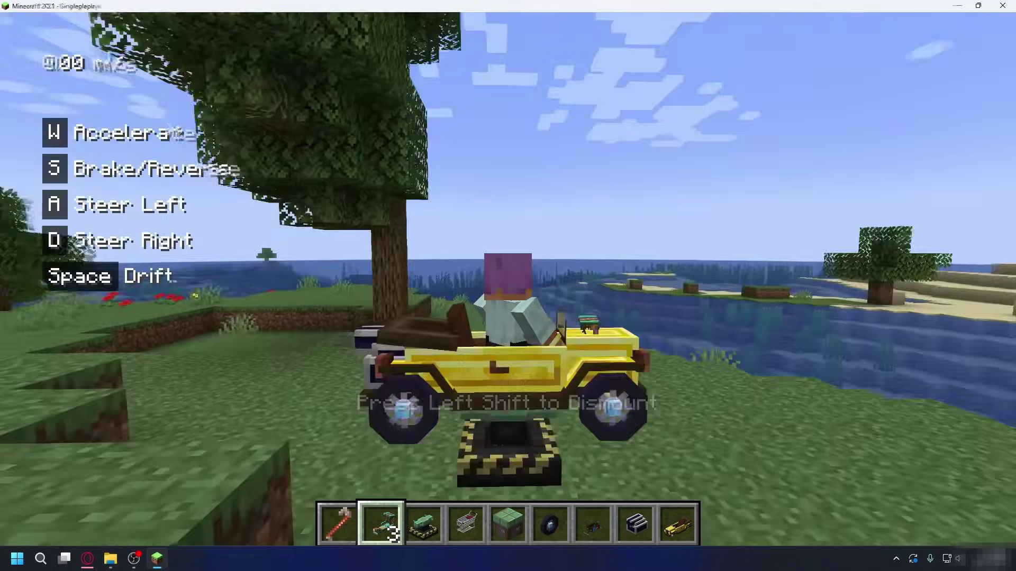
key(a)
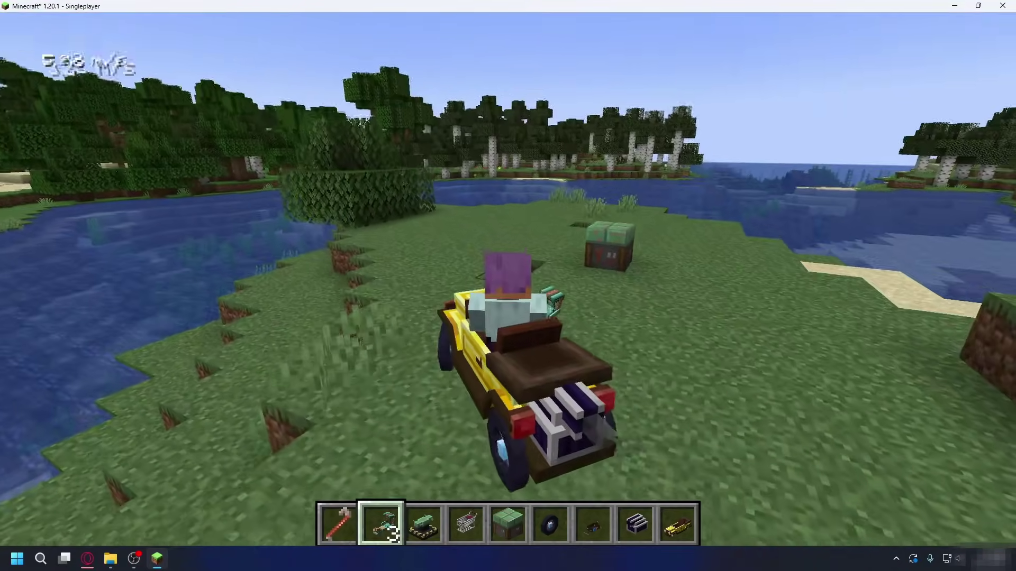
key(d)
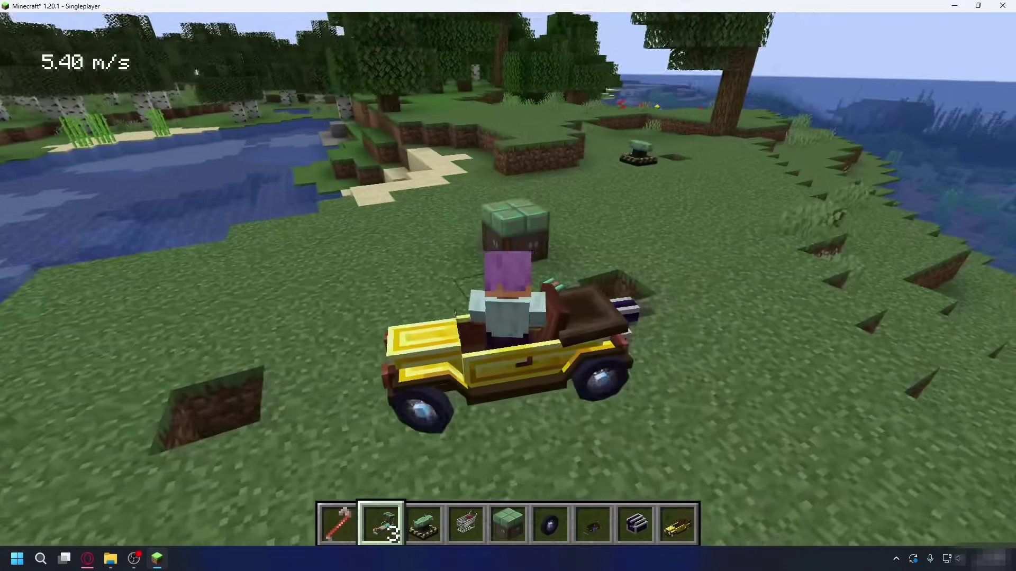
key(w)
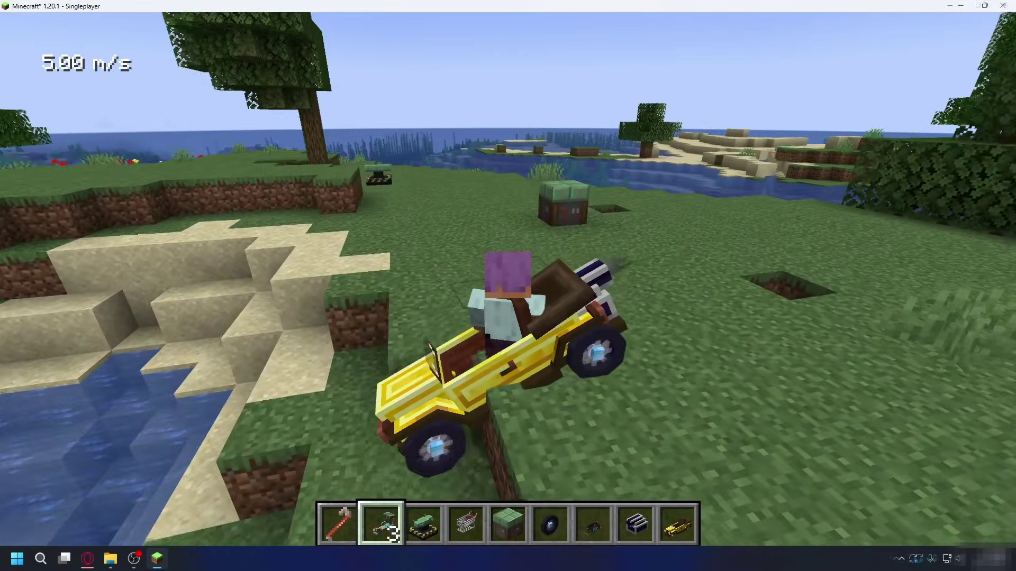